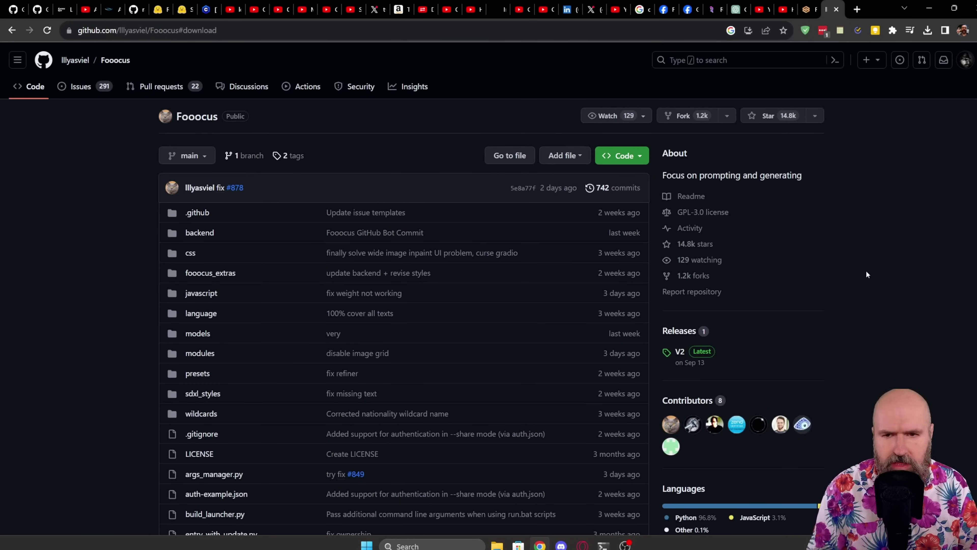
Go to the readme's 'Installing Fooocus' section and download the Windows package
scroll(866, 270, down, 20)
scroll(826, 244, down, 6)
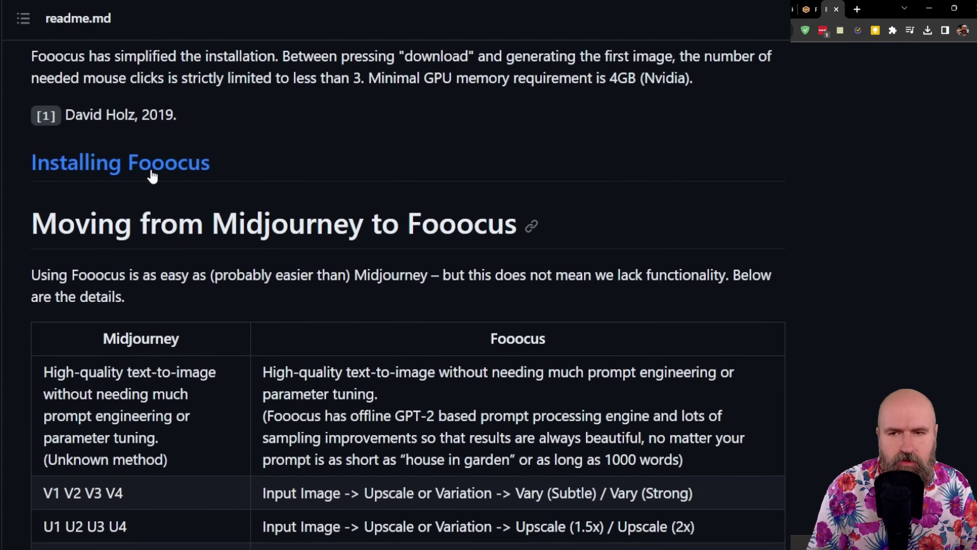
click(83, 166)
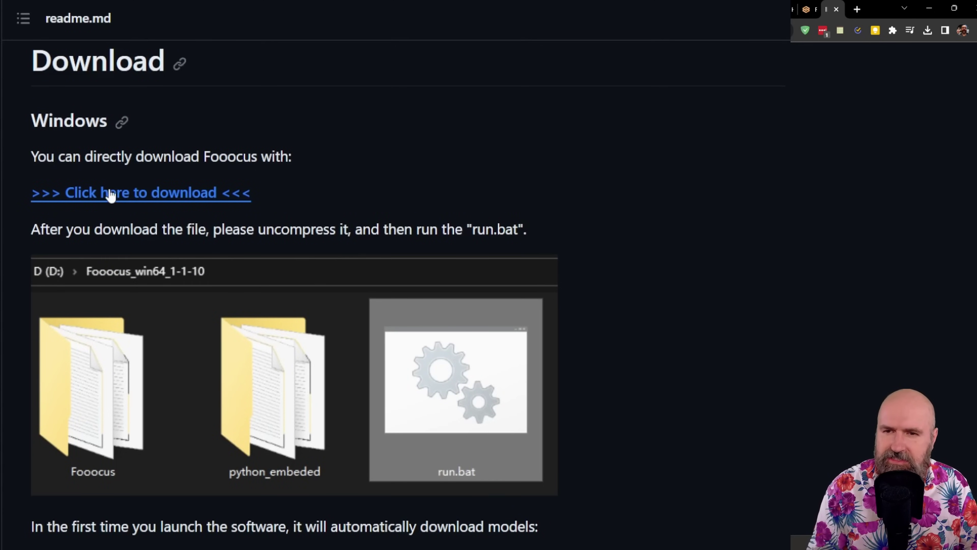
click(135, 196)
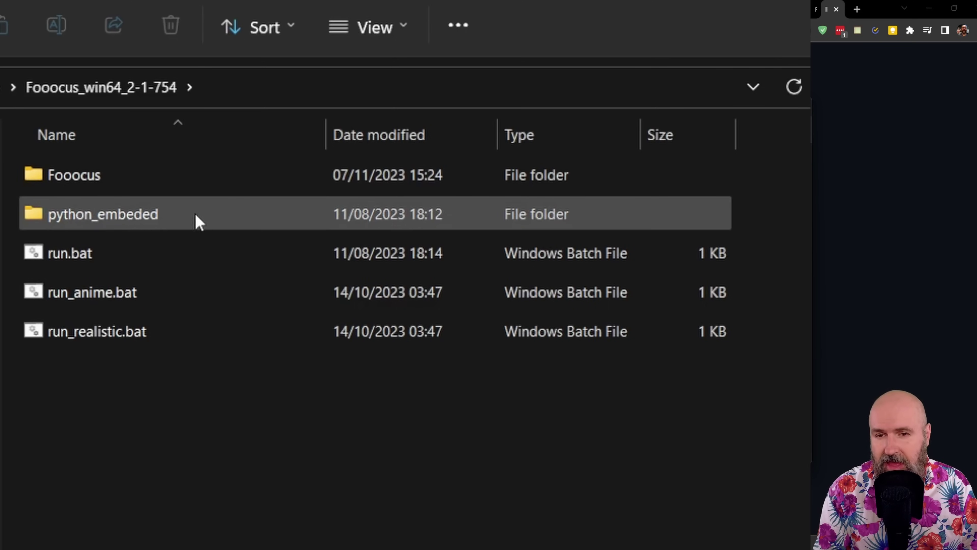
Look inside python_embeded, then open the inner Fooocus folder down to user_path_config.txt
mouse_move(197, 217)
double_click(141, 216)
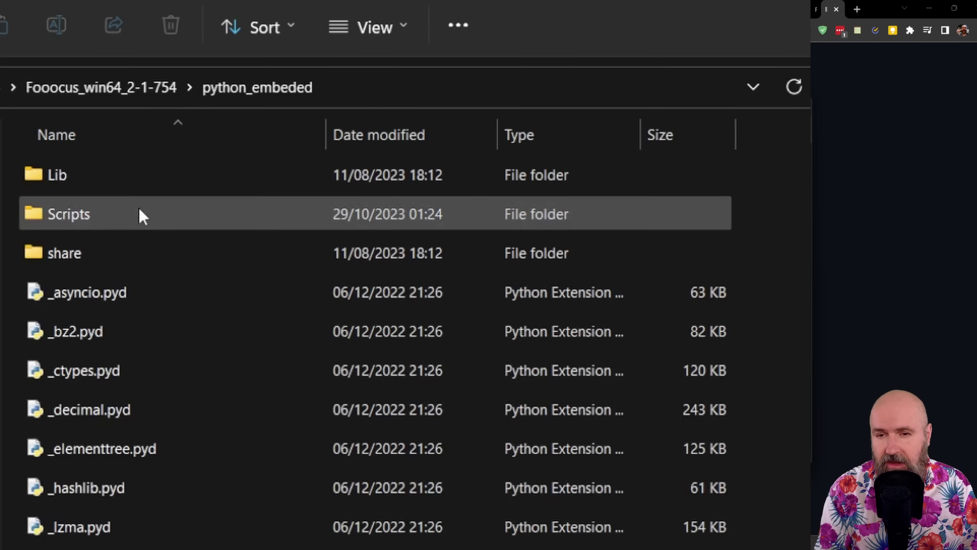
scroll(212, 323, down, 7)
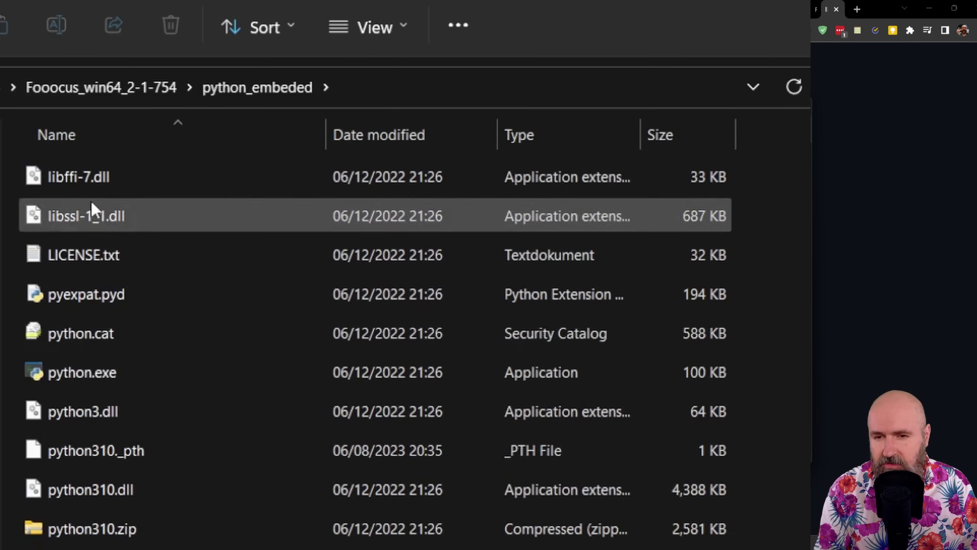
mouse_move(74, 376)
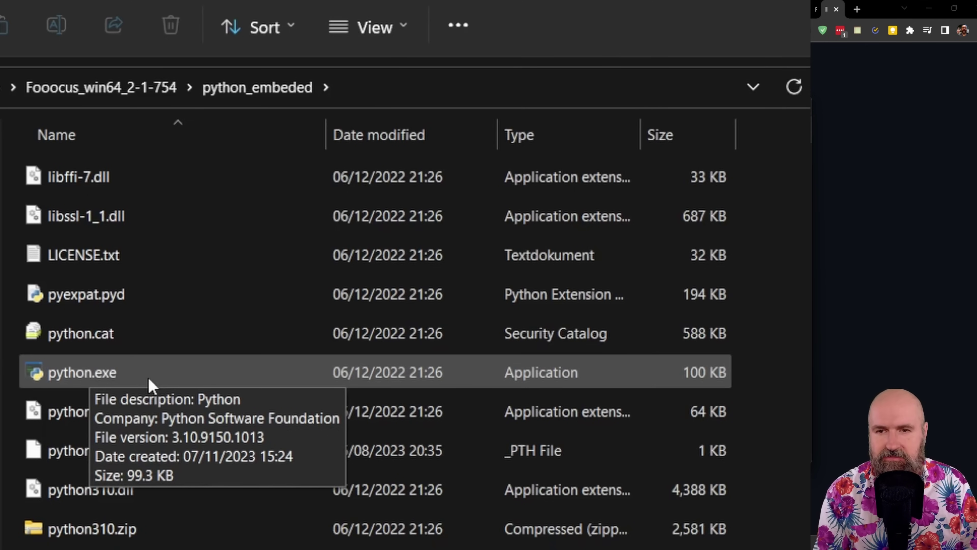
key(alt+Up)
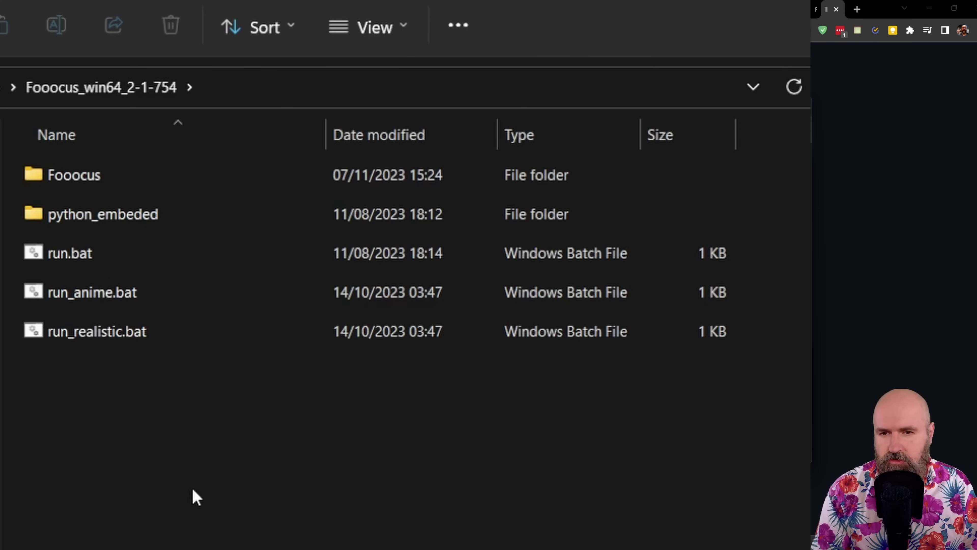
double_click(88, 182)
scroll(259, 366, down, 5)
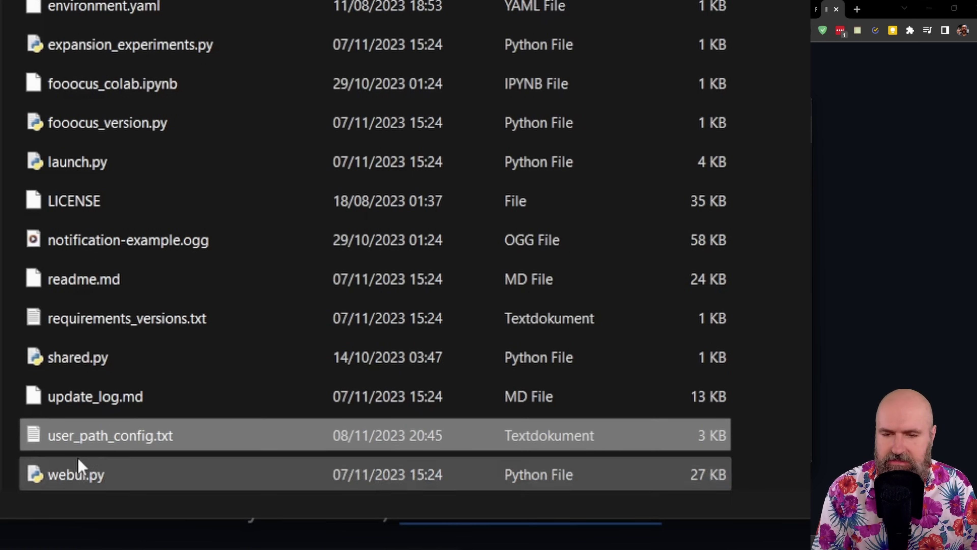
Open user_path_config.txt in Notepad and highlight the model path, default_model and default_lora
key(Return)
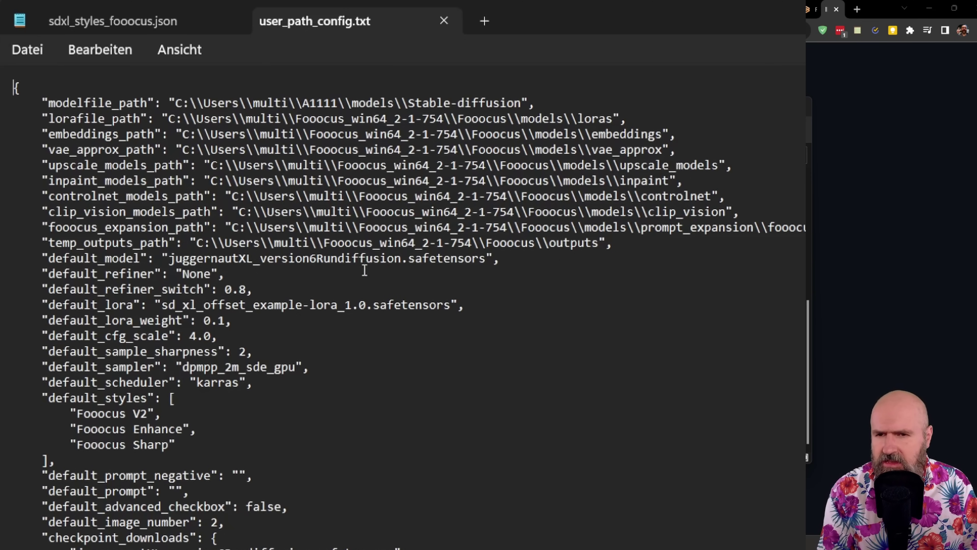
drag(203, 103, 190, 103)
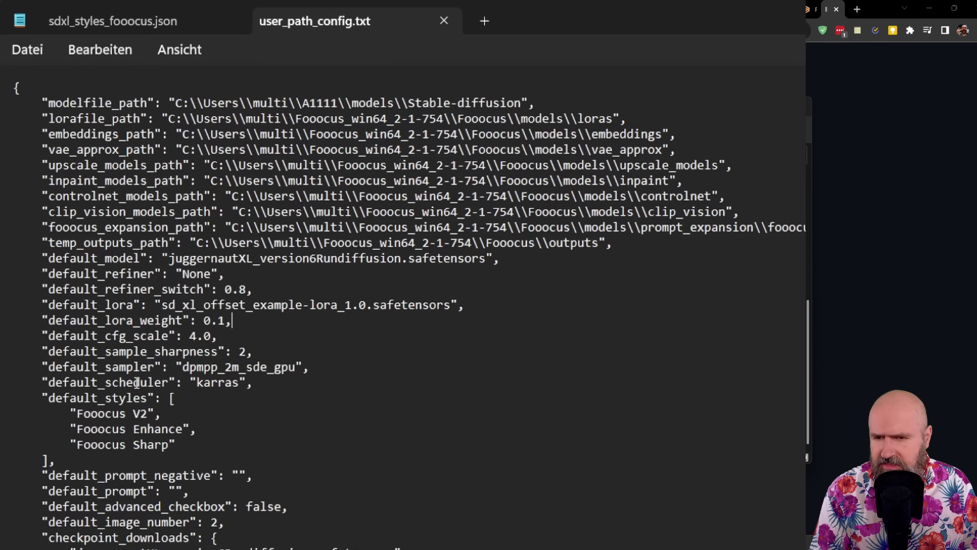
drag(43, 255, 233, 399)
click(324, 392)
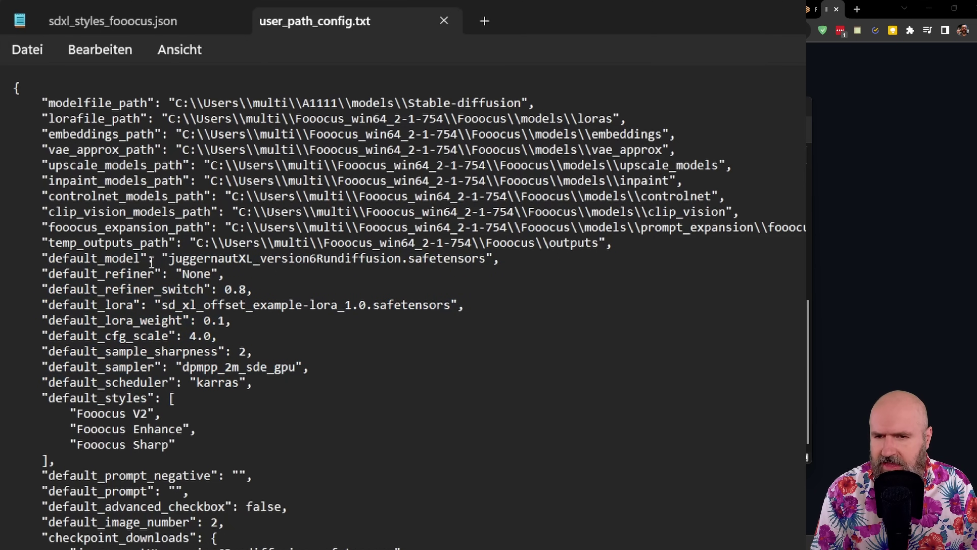
drag(155, 258, 36, 261)
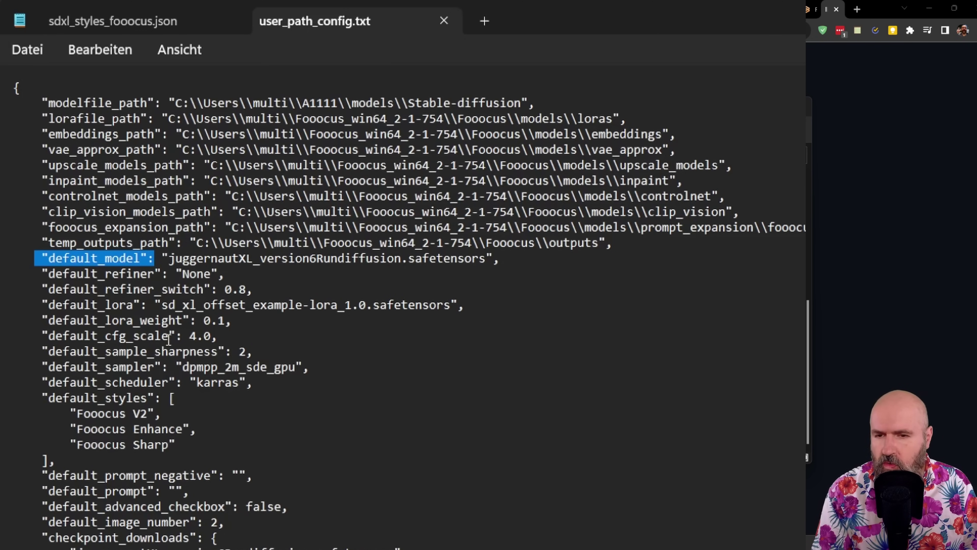
drag(134, 305, 42, 304)
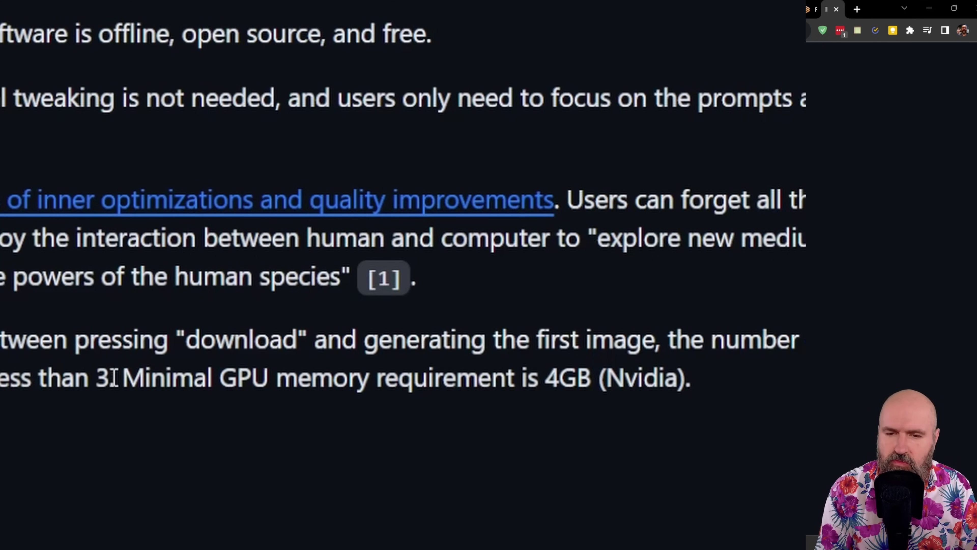
Highlight the readme's 'Minimal GPU memory requirement is 4GB (Nvidia)' note
drag(109, 377, 705, 396)
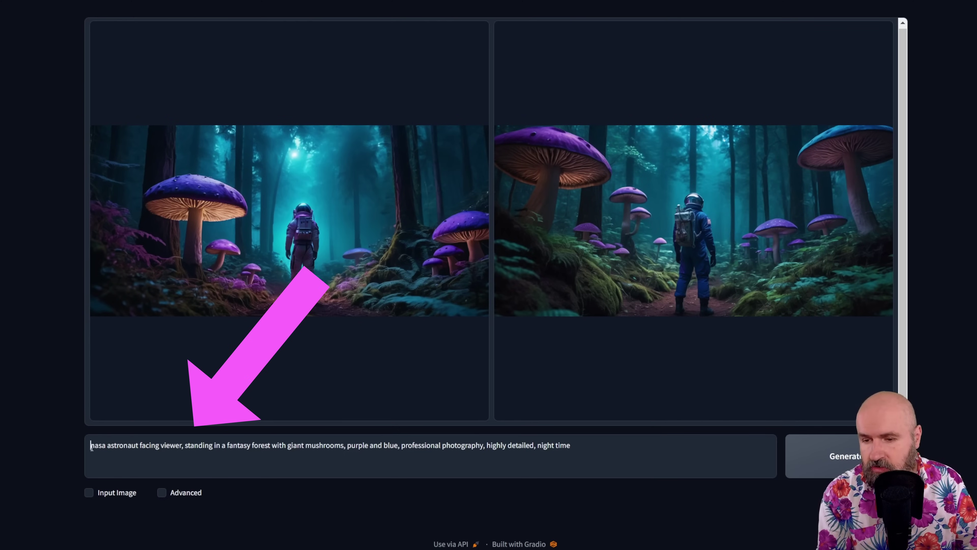
drag(92, 446, 610, 449)
click(537, 446)
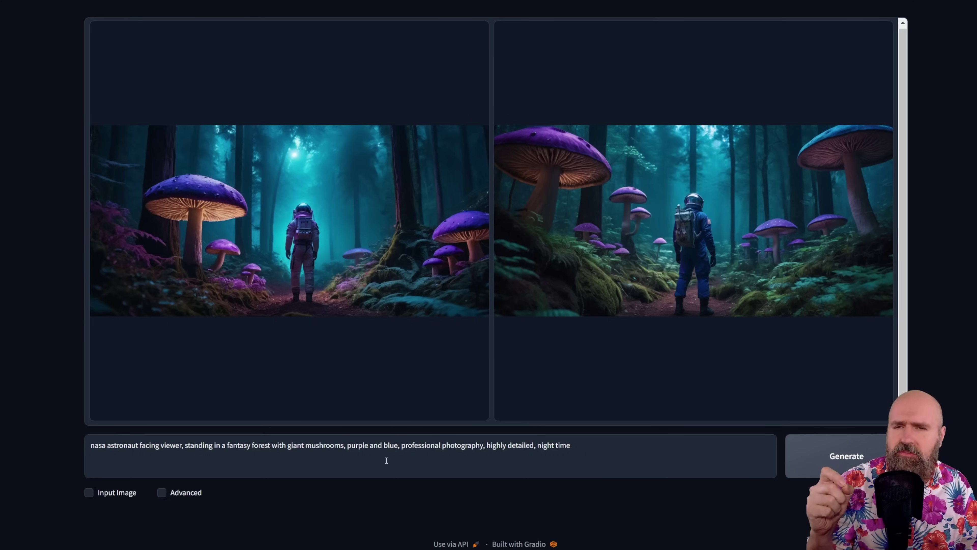
Reveal the advanced settings and scroll through the Style list, then back to the top
click(161, 493)
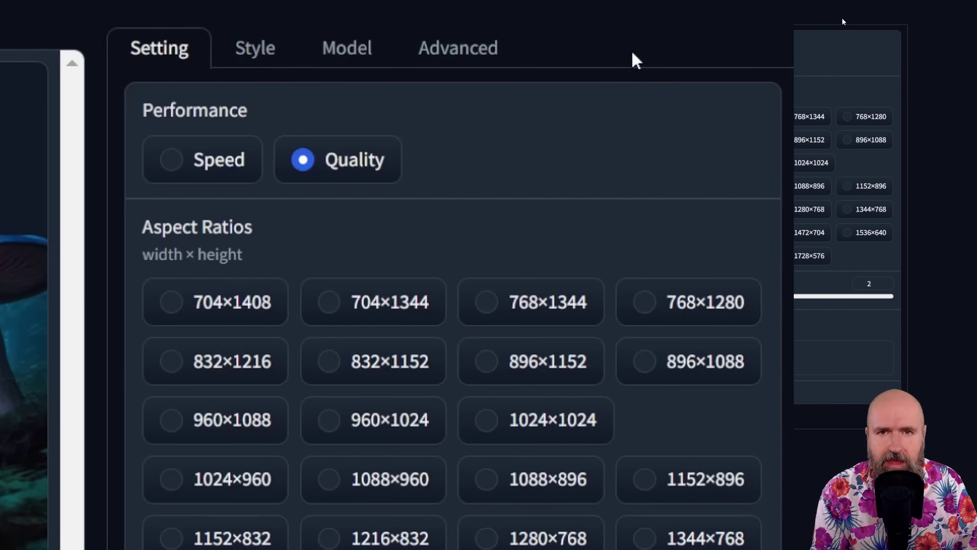
click(255, 50)
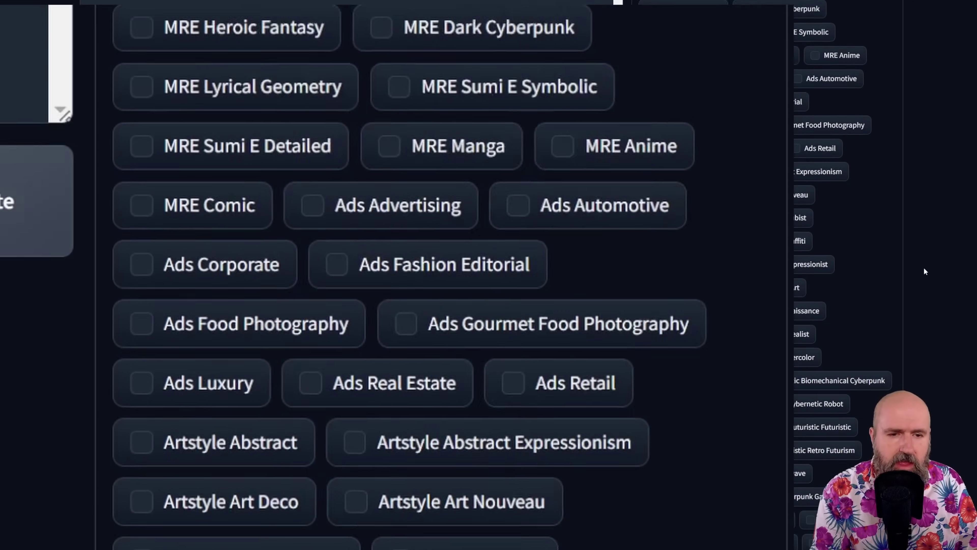
scroll(924, 268, down, 10)
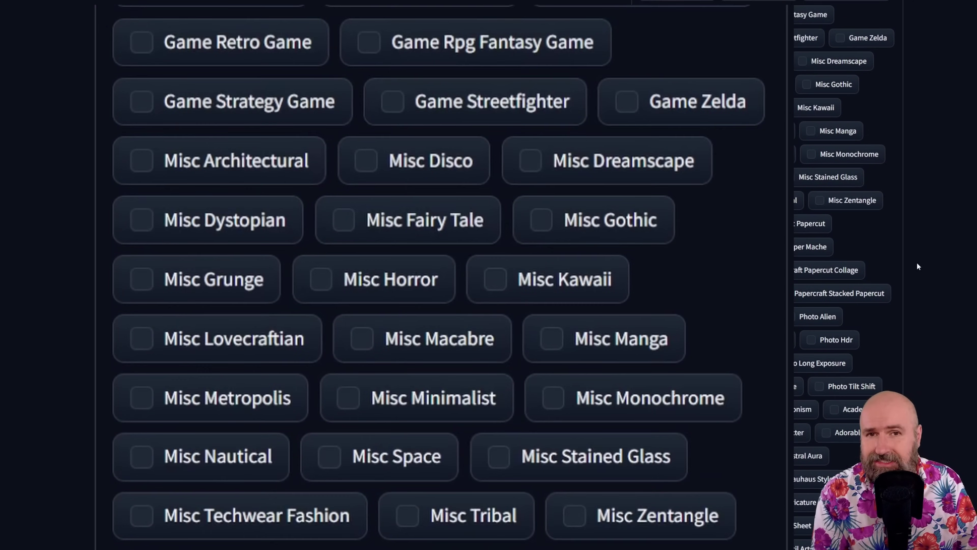
scroll(917, 263, down, 6)
scroll(931, 266, down, 3)
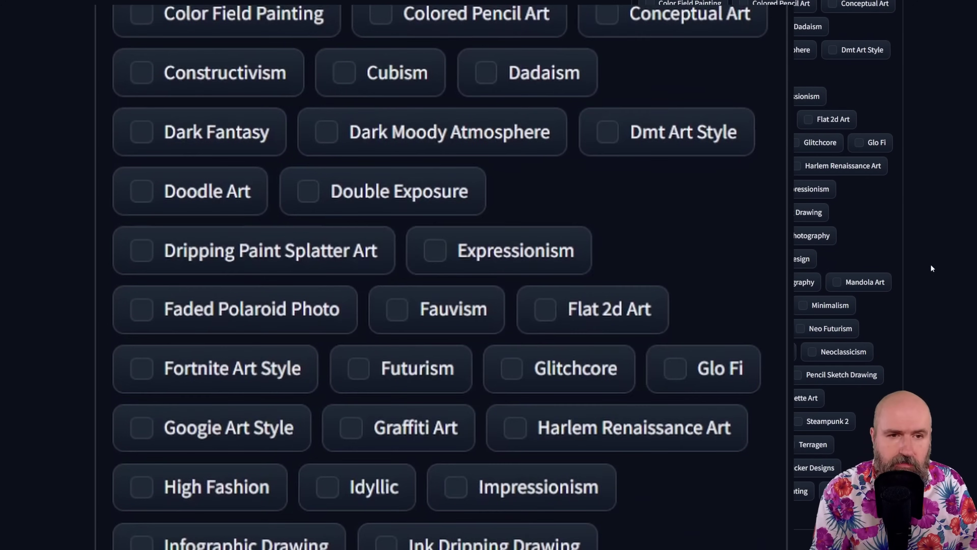
scroll(930, 265, up, 10)
scroll(928, 264, up, 10)
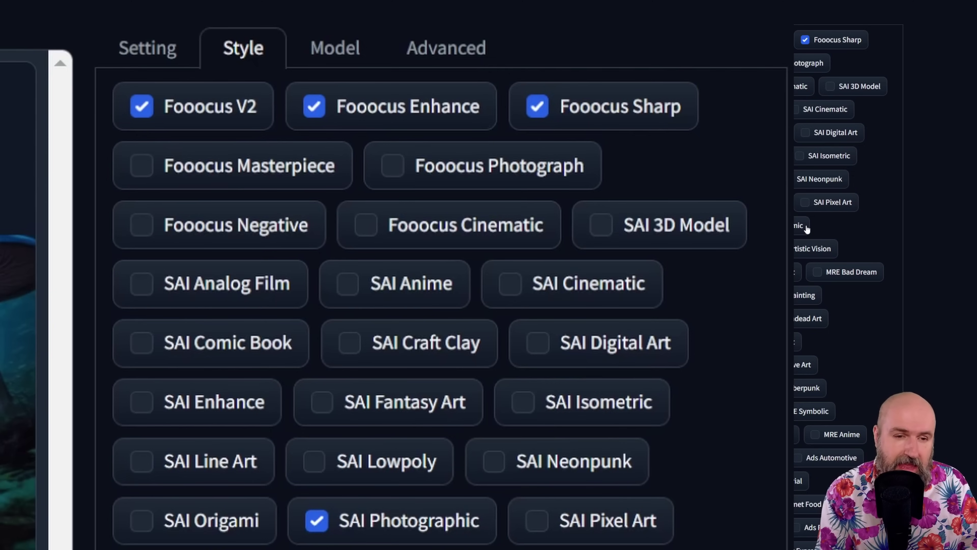
scroll(879, 343, down, 5)
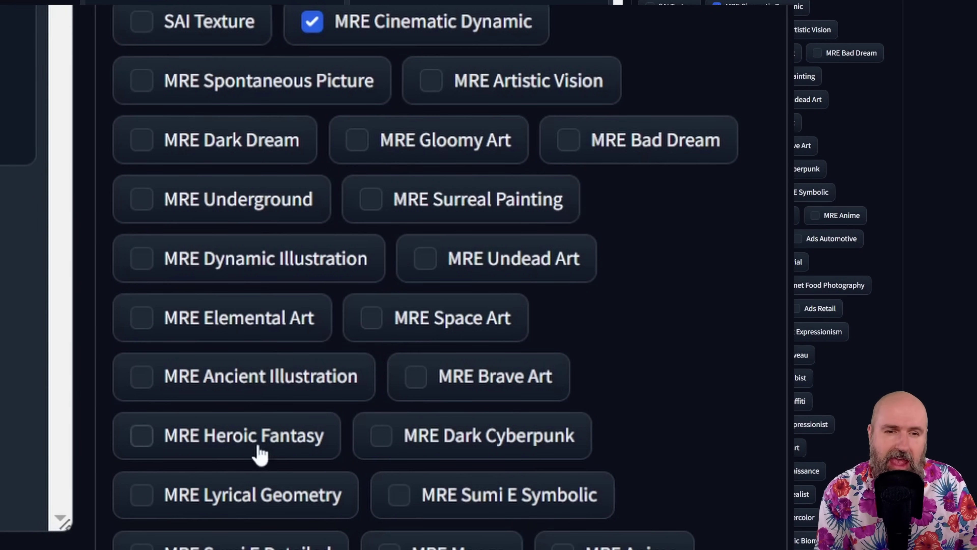
scroll(277, 474, down, 3)
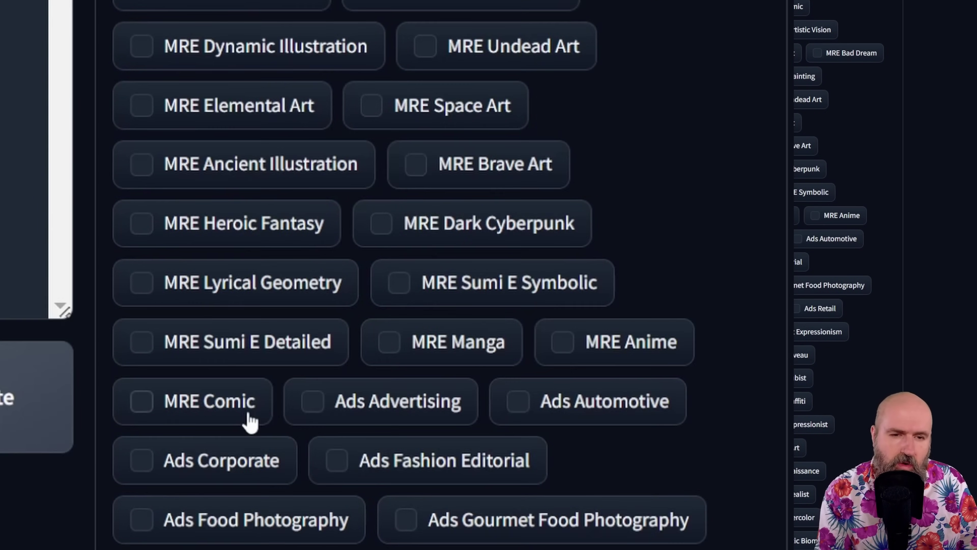
scroll(246, 377, down, 3)
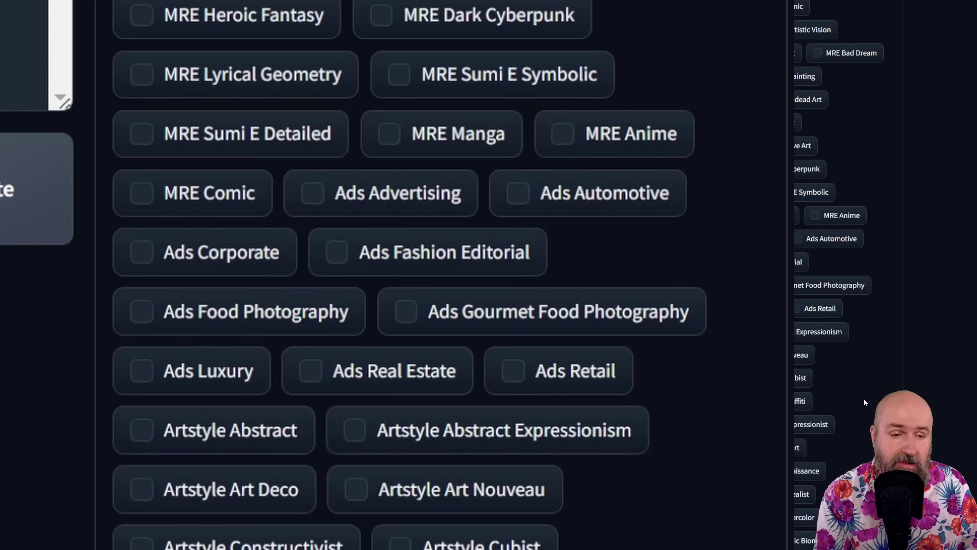
scroll(864, 398, down, 20)
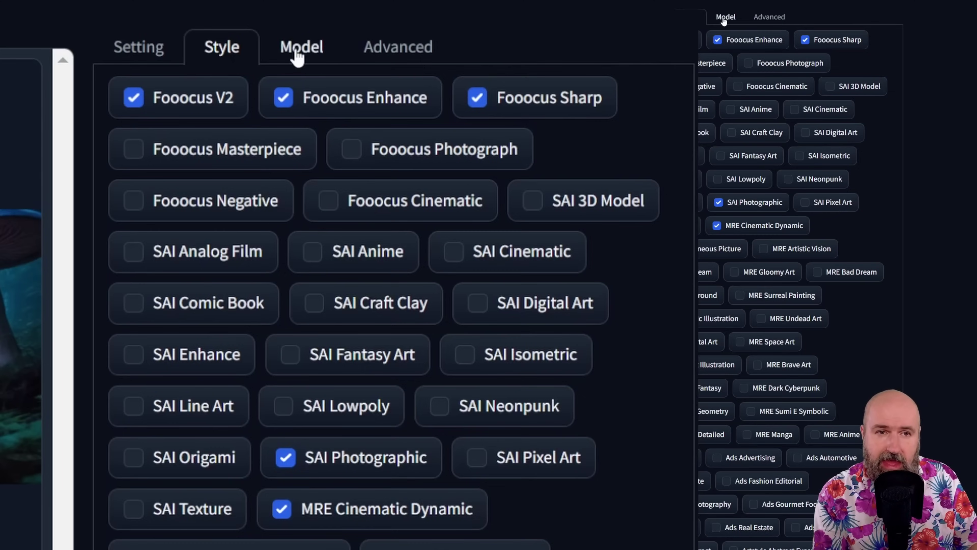
On the Model tab, set Refiner Switch At to 0.824
click(304, 58)
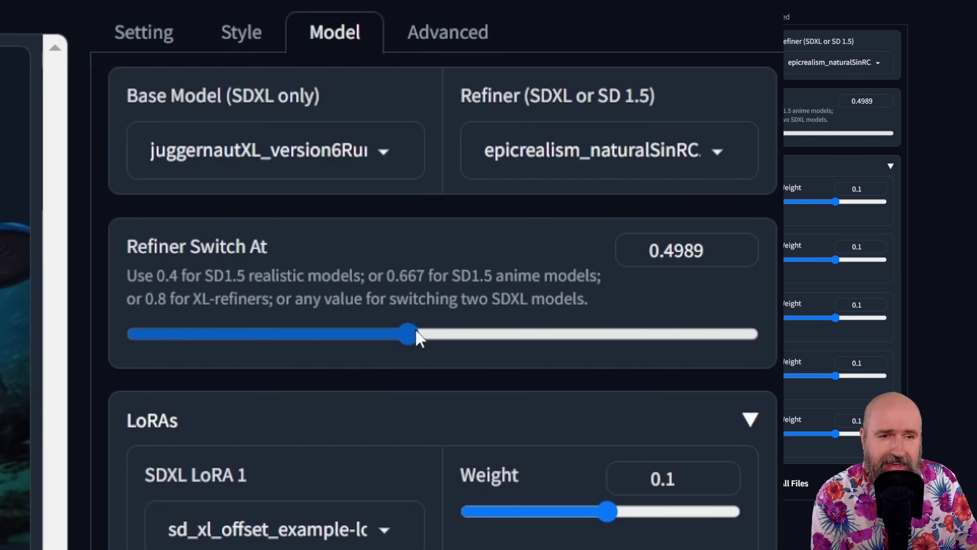
drag(414, 334, 634, 341)
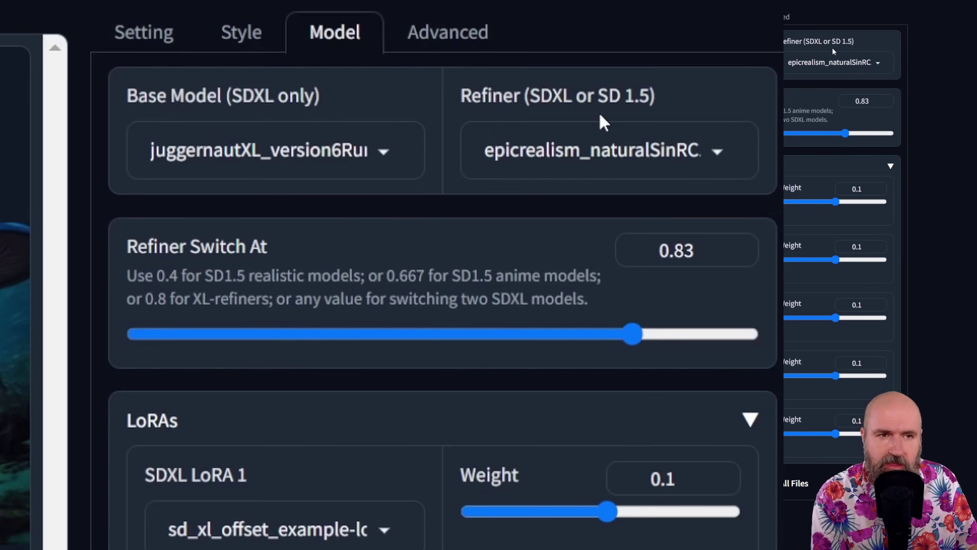
mouse_move(633, 332)
mouse_down()
mouse_move(264, 327)
mouse_move(630, 338)
mouse_up()
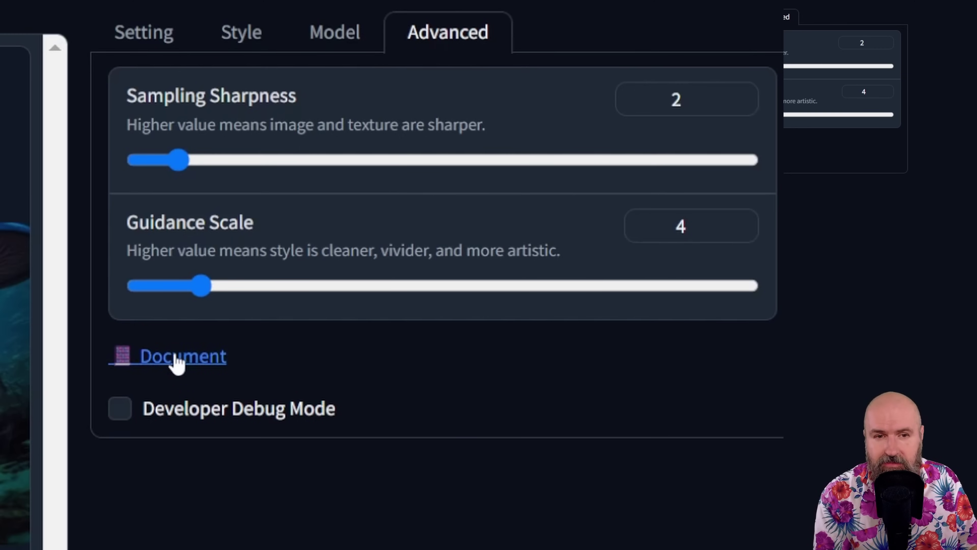
click(176, 359)
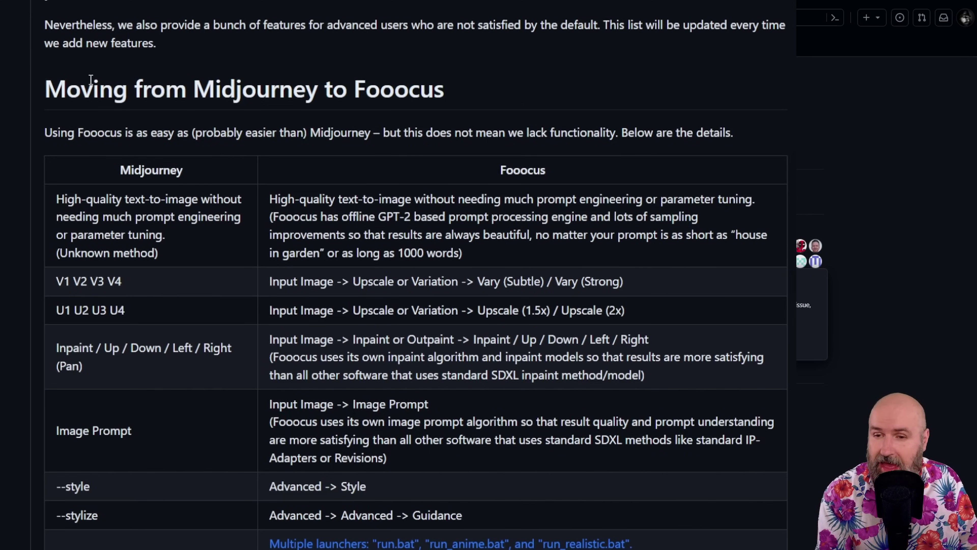
double_click(217, 92)
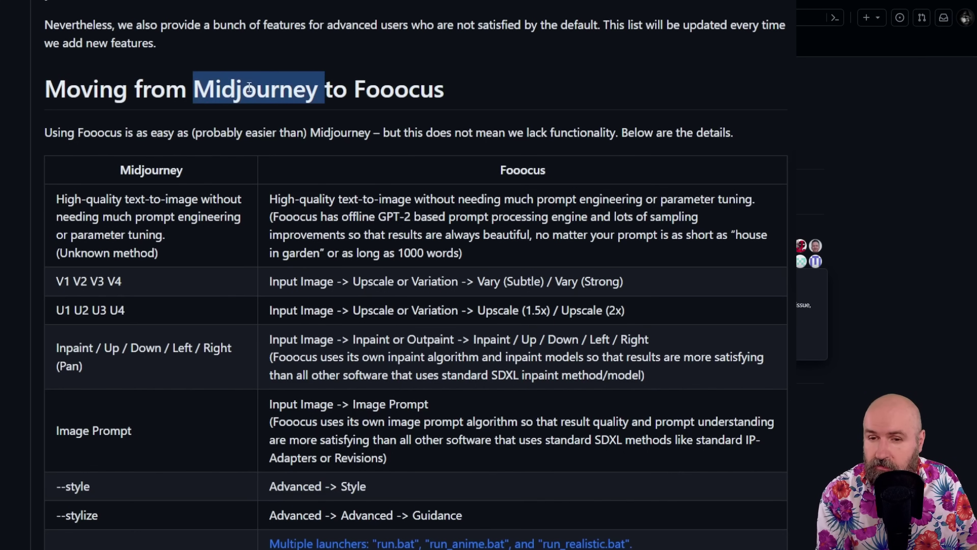
double_click(410, 89)
scroll(419, 87, down, 9)
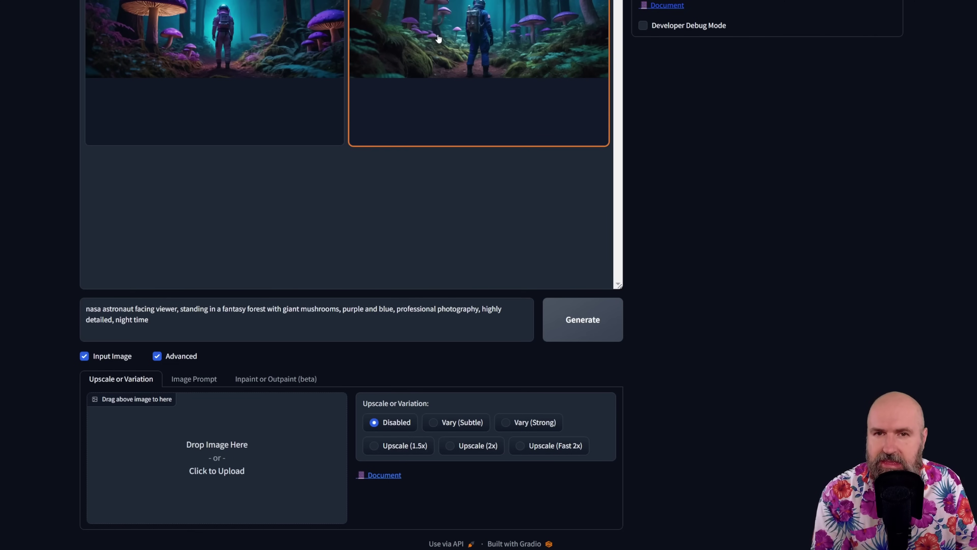
Drag the right-hand astronaut image into the Upscale or Variation input box
drag(438, 39, 196, 462)
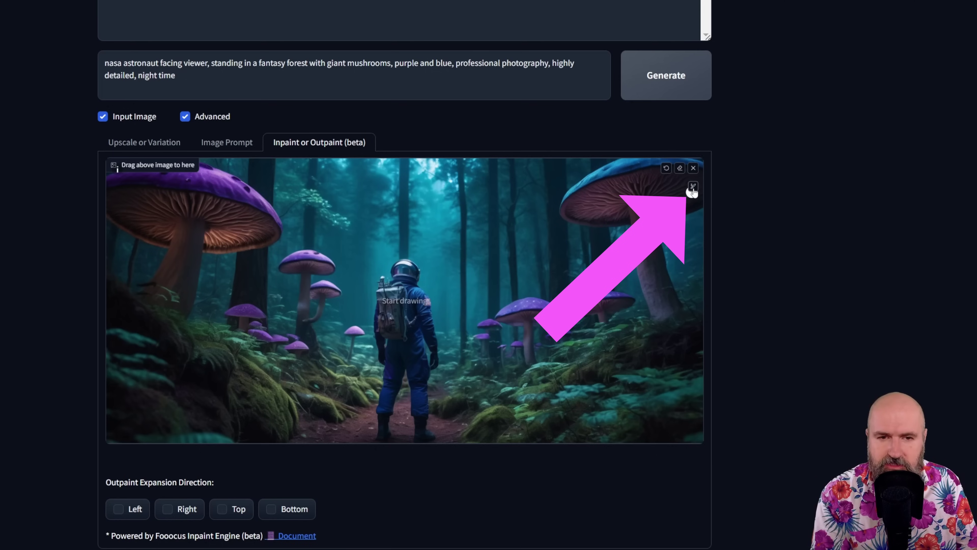
Enlarge the brush, mask the entire astronaut, then select the prompt text for rewriting
click(692, 187)
drag(633, 188, 650, 189)
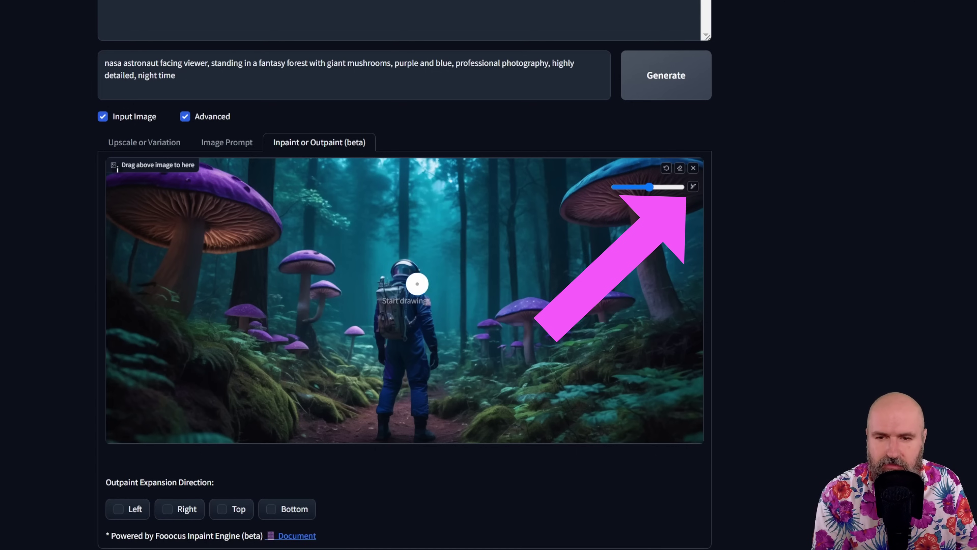
mouse_move(396, 270)
mouse_down()
mouse_move(384, 286)
mouse_move(383, 428)
mouse_move(428, 427)
mouse_move(419, 387)
mouse_move(430, 348)
mouse_move(412, 267)
mouse_move(394, 346)
mouse_move(400, 302)
mouse_move(413, 333)
mouse_move(395, 367)
mouse_up()
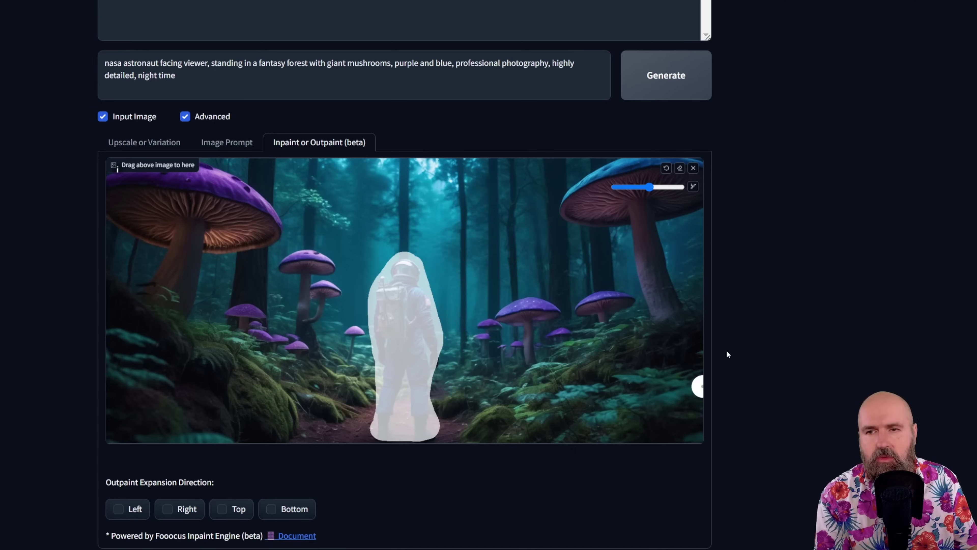
drag(194, 76, 103, 69)
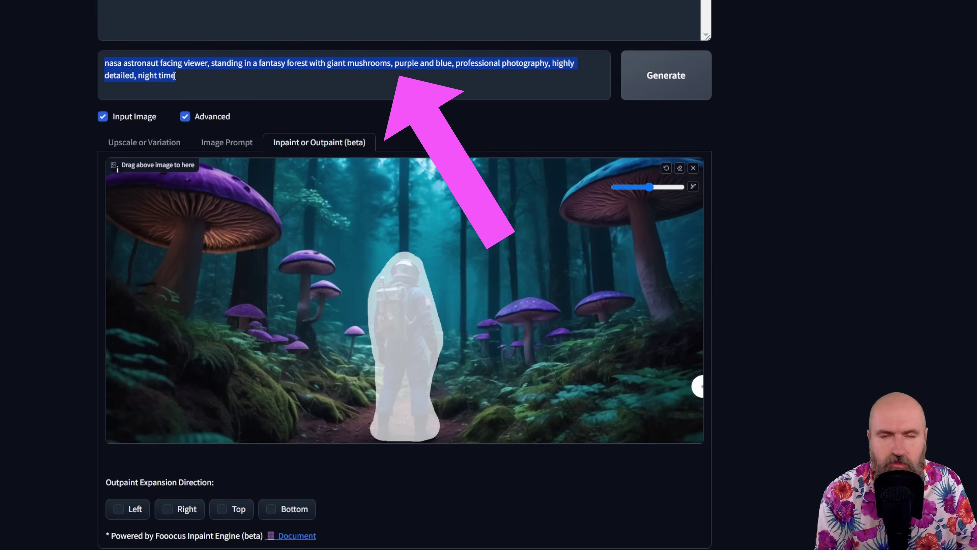